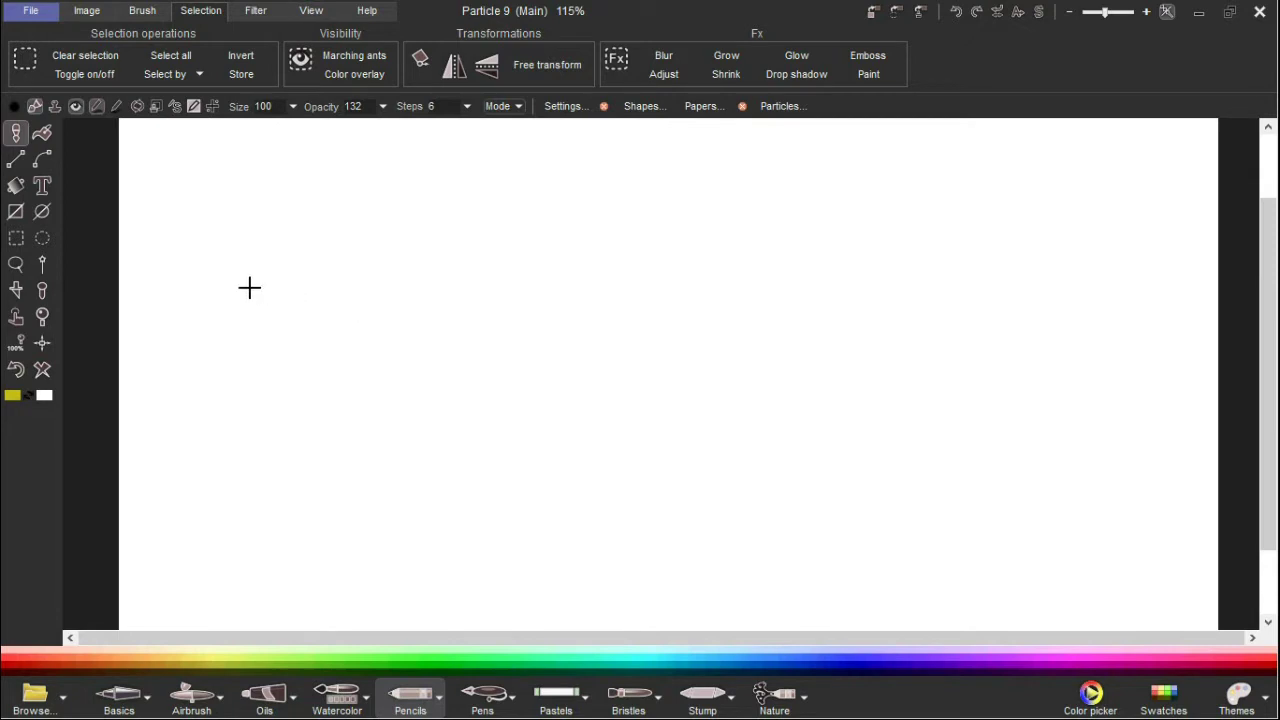
# Draw a closed four-point Bspline curve in the left part of the canvas, ending on its start point
pyautogui.click(44, 163)
pyautogui.click(297, 441)
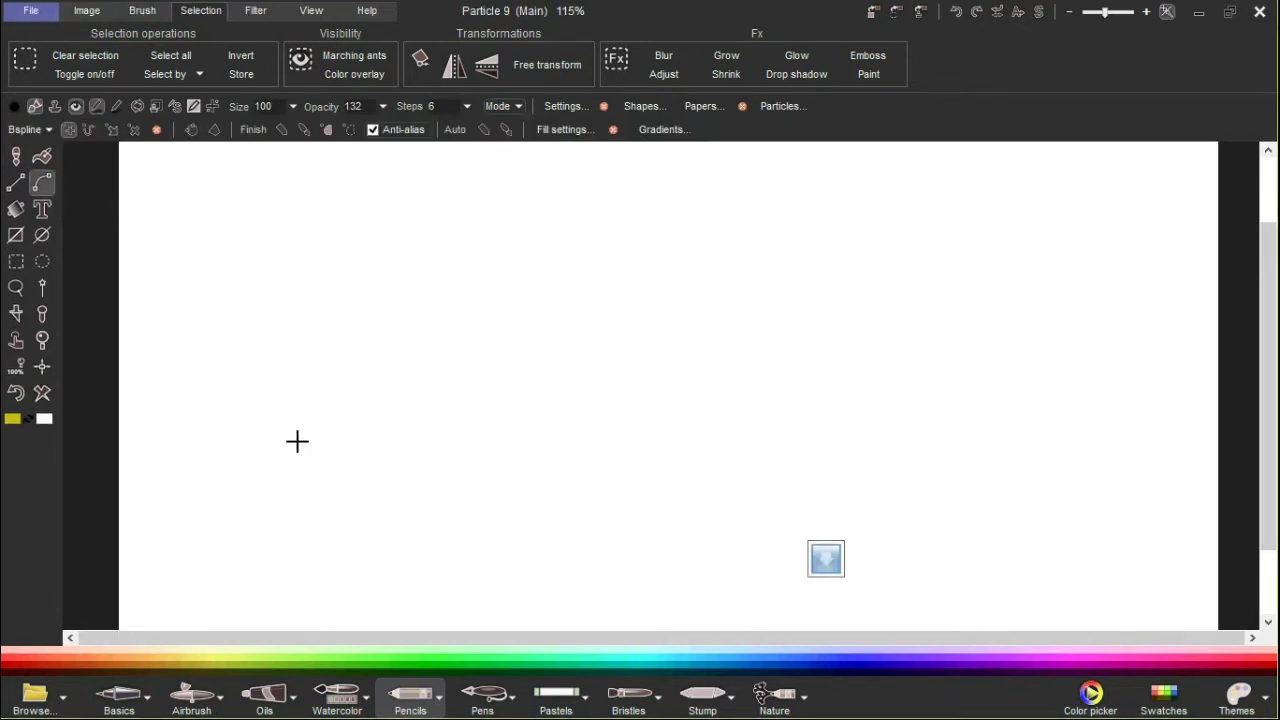
pyautogui.click(236, 333)
pyautogui.click(345, 277)
pyautogui.click(403, 365)
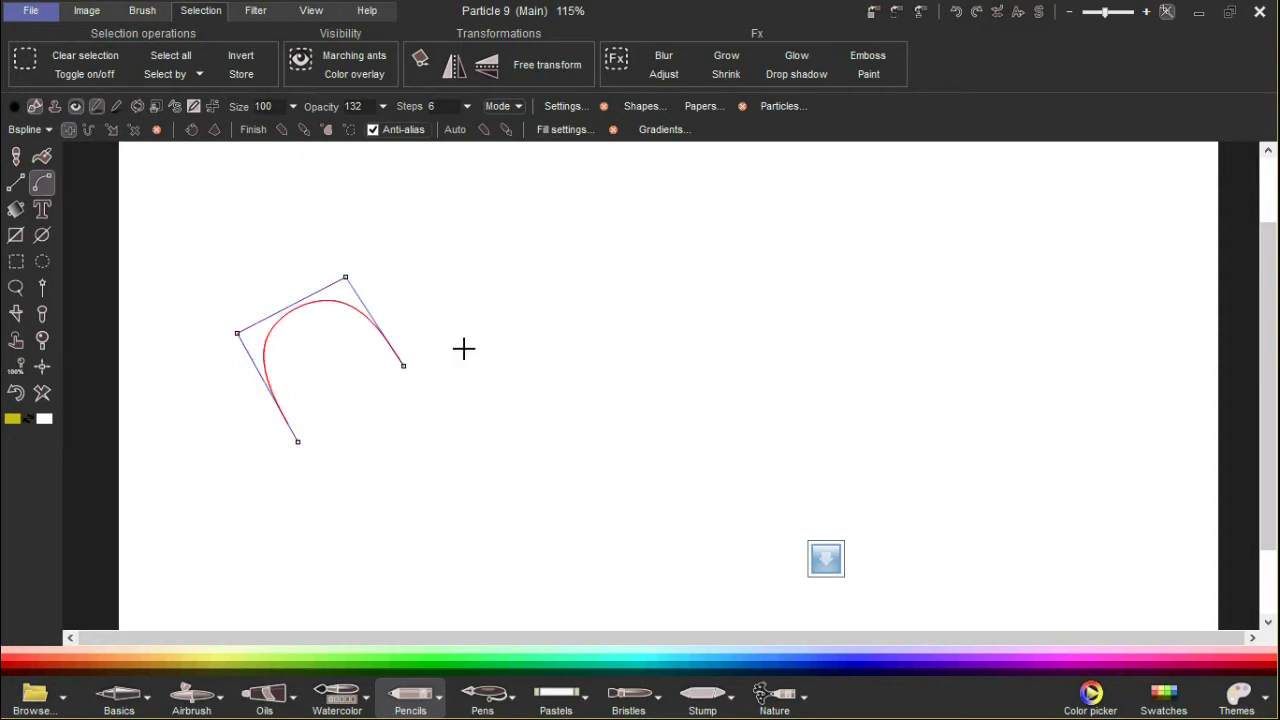
pyautogui.click(299, 436)
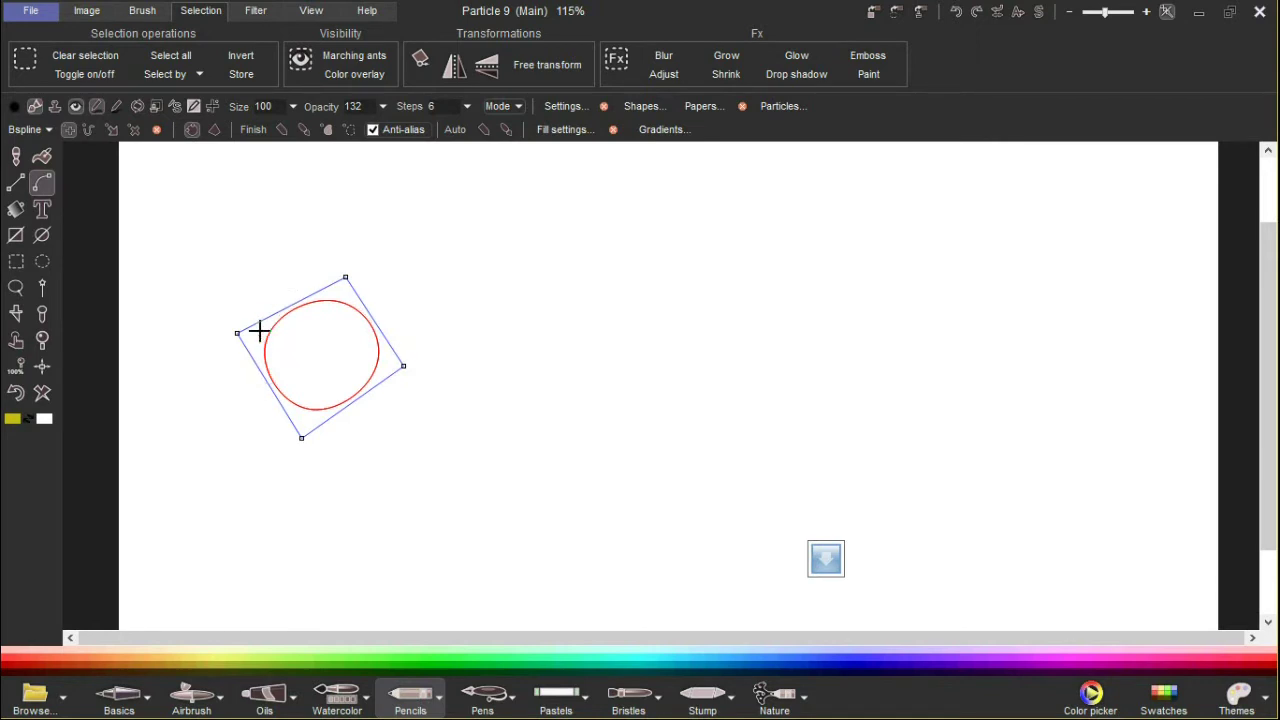
# Enlarge the closed curve by moving its four control points outward
pyautogui.moveTo(235, 333); pyautogui.dragTo(191, 294)
pyautogui.moveTo(344, 273); pyautogui.dragTo(326, 224)
pyautogui.moveTo(403, 366); pyautogui.dragTo(457, 357)
pyautogui.moveTo(302, 437); pyautogui.dragTo(311, 473)
# Insert control points along the curve, bulging the lower-right edge outward and indenting the upper-right and left edges
pyautogui.moveTo(362, 420); pyautogui.dragTo(408, 447)
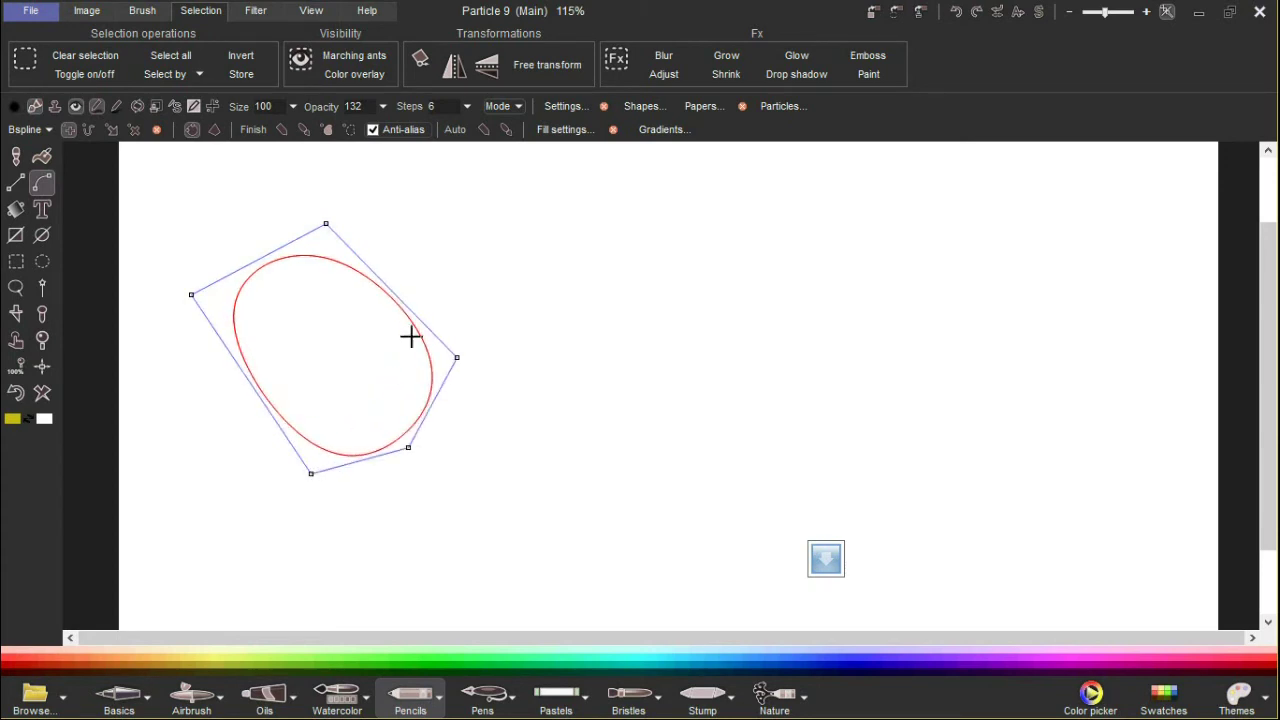
pyautogui.moveTo(394, 296); pyautogui.dragTo(393, 329)
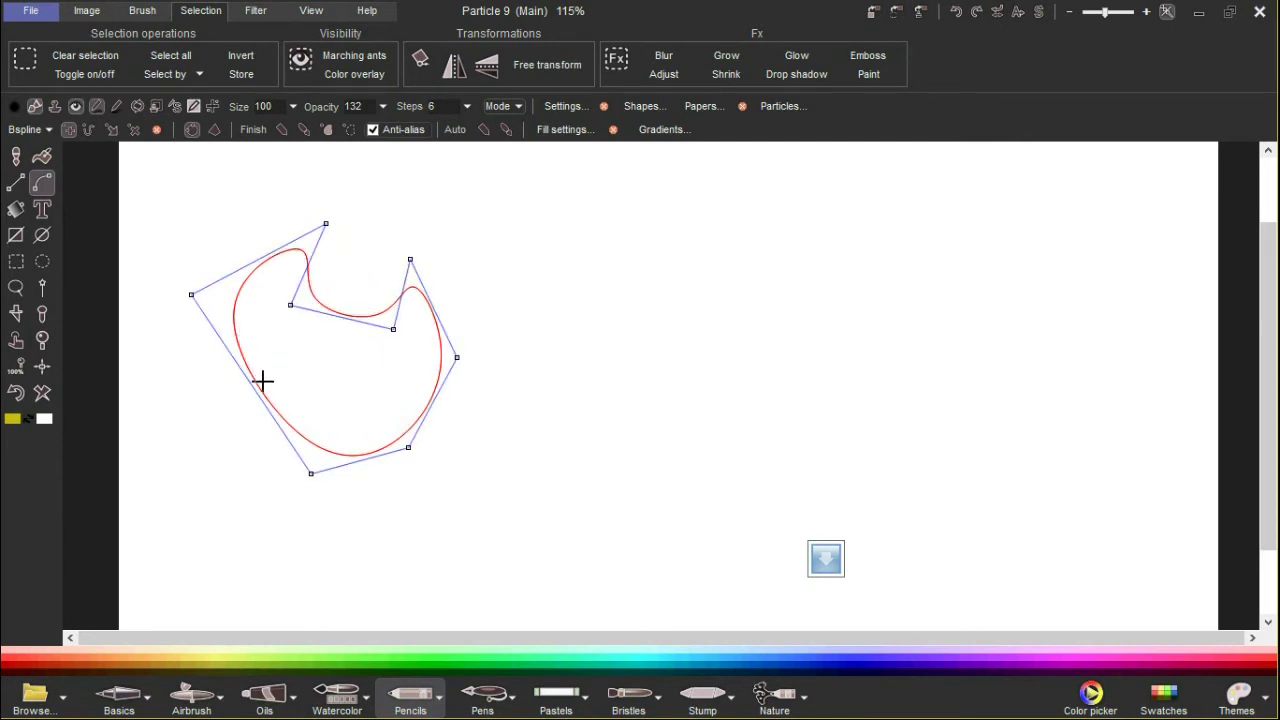
pyautogui.moveTo(256, 382); pyautogui.dragTo(294, 356)
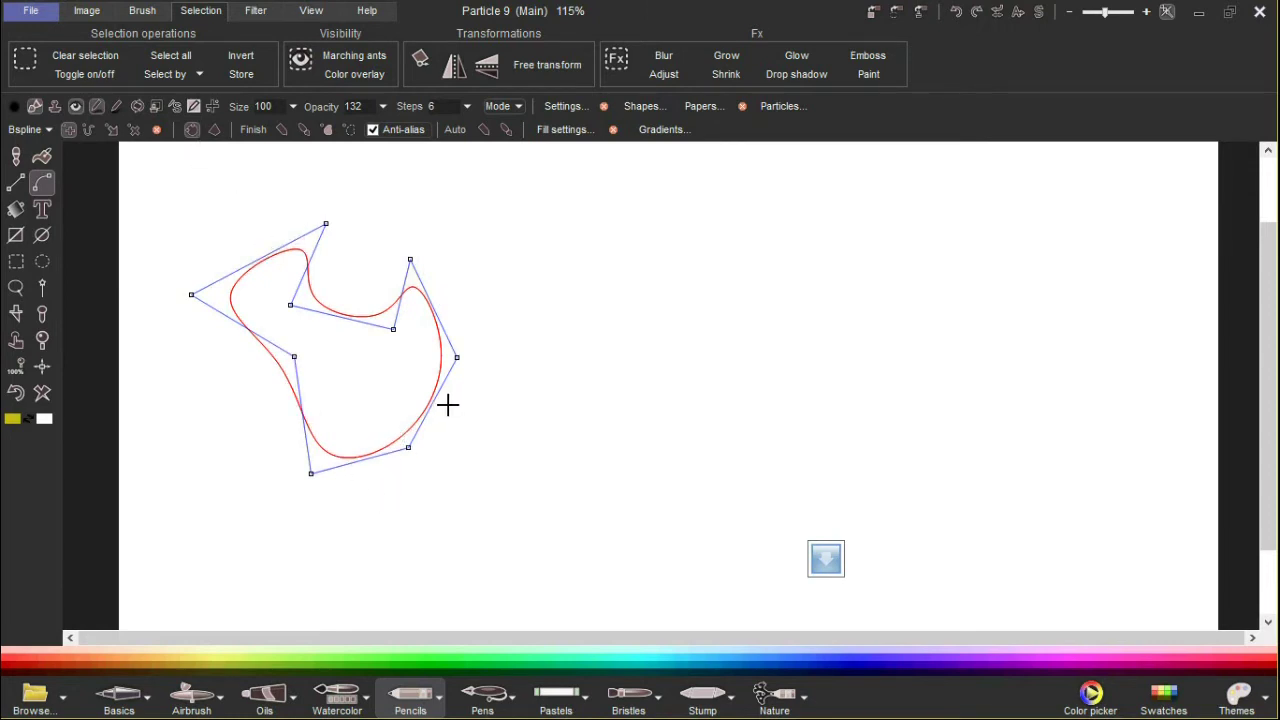
# Reopen the closed curve, extend it downward with three control points and close it again at the start point
pyautogui.click(192, 132)
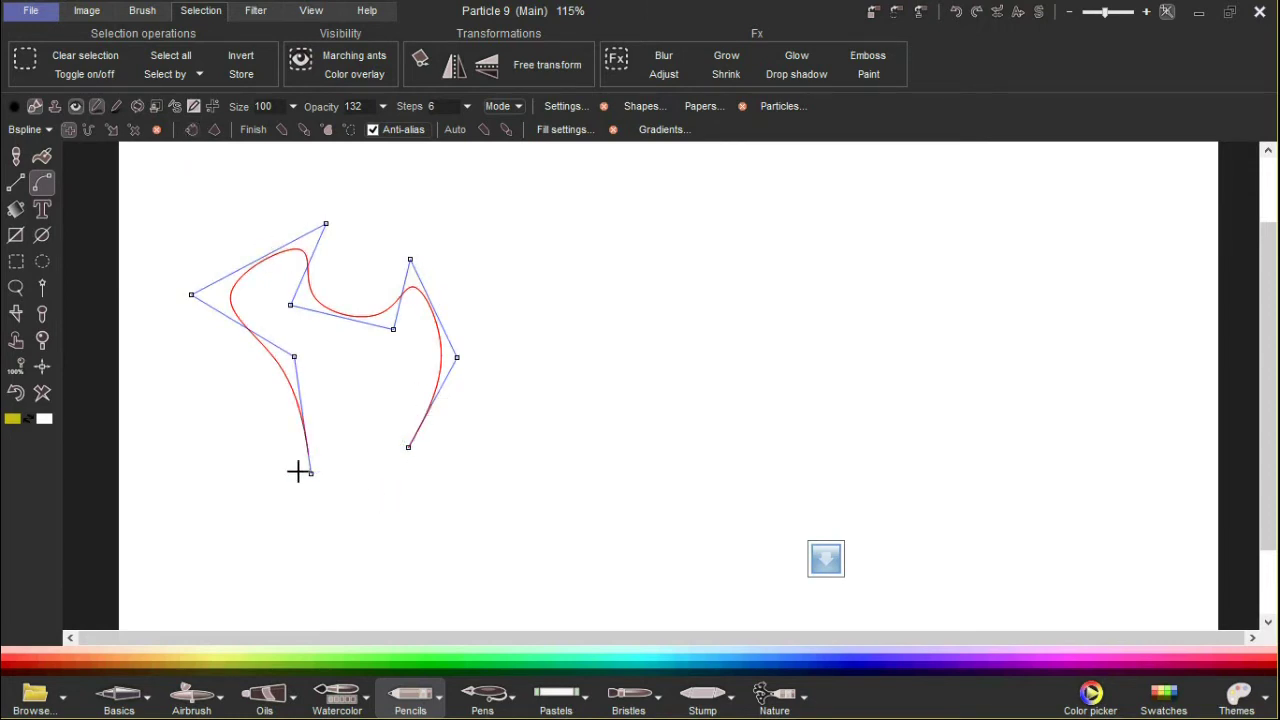
pyautogui.click(192, 130)
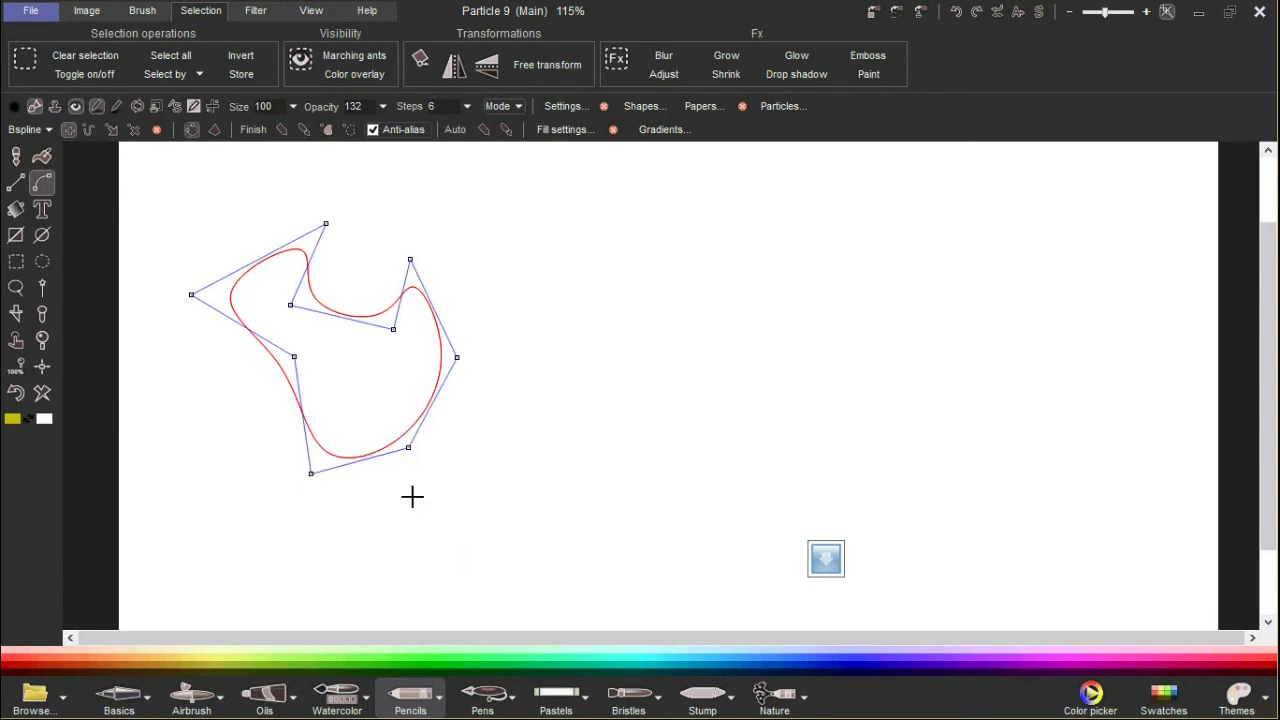
pyautogui.click(437, 536)
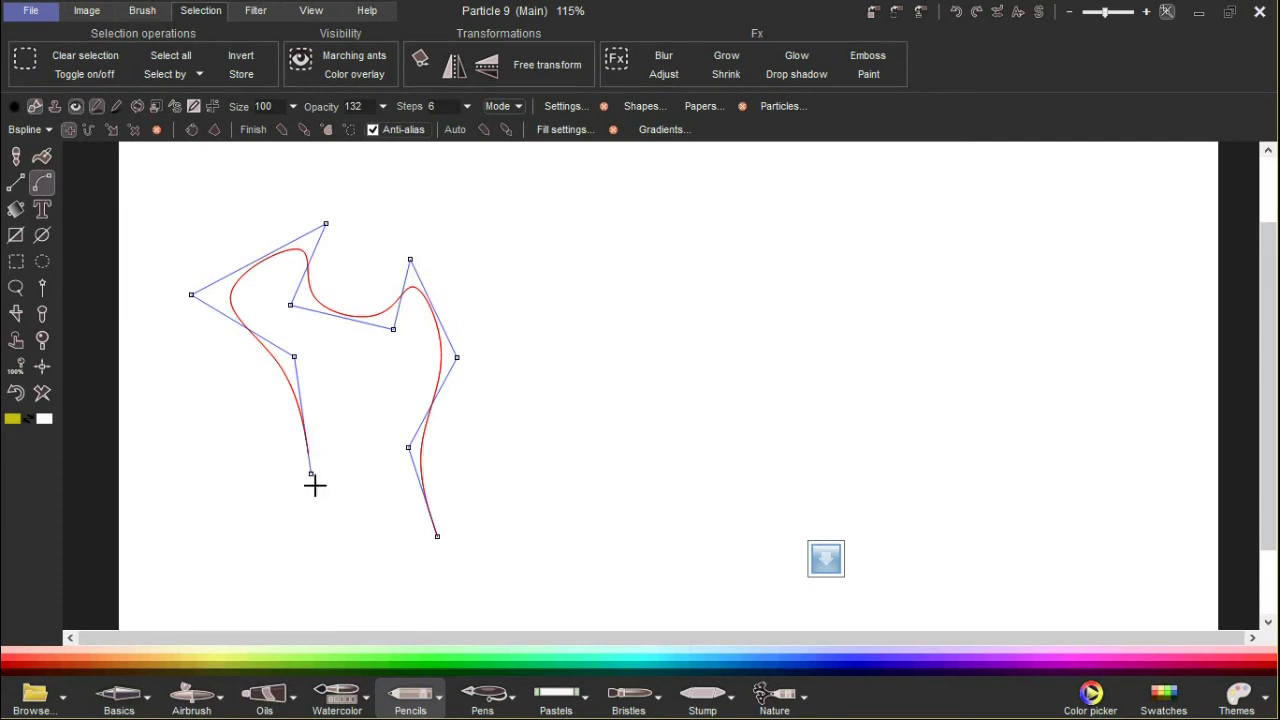
pyautogui.click(348, 588)
pyautogui.click(292, 550)
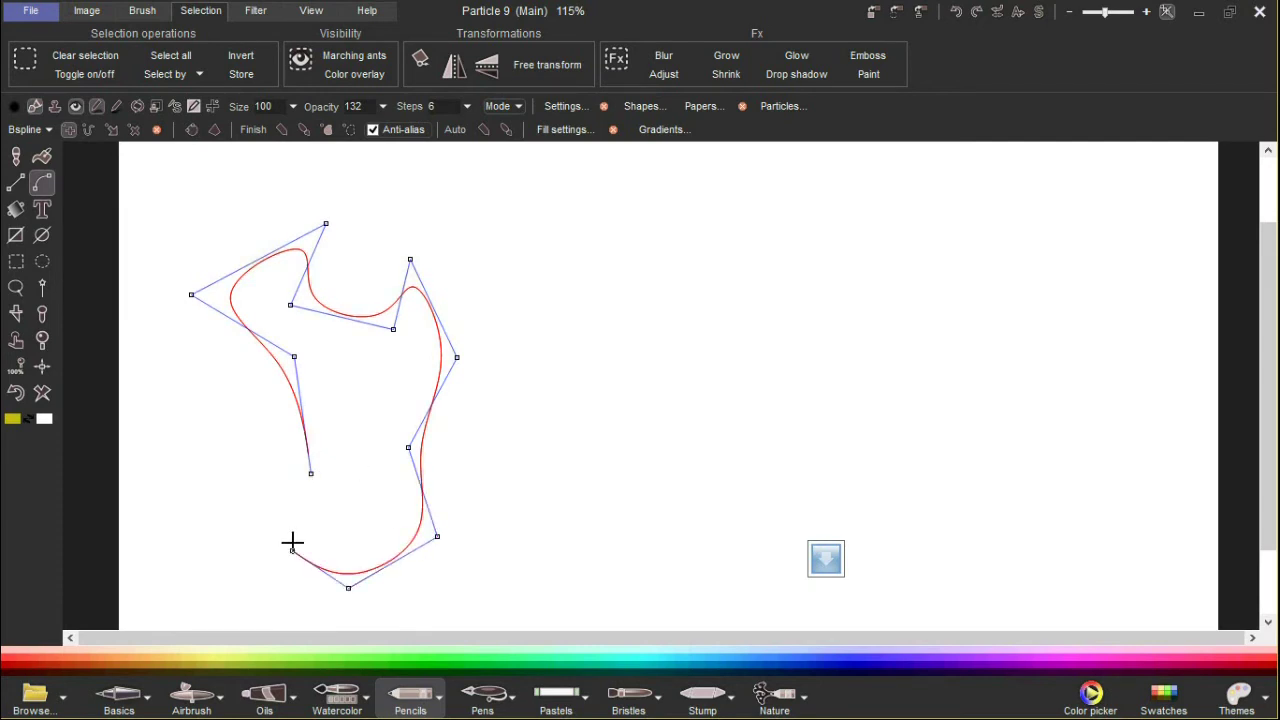
pyautogui.click(311, 476)
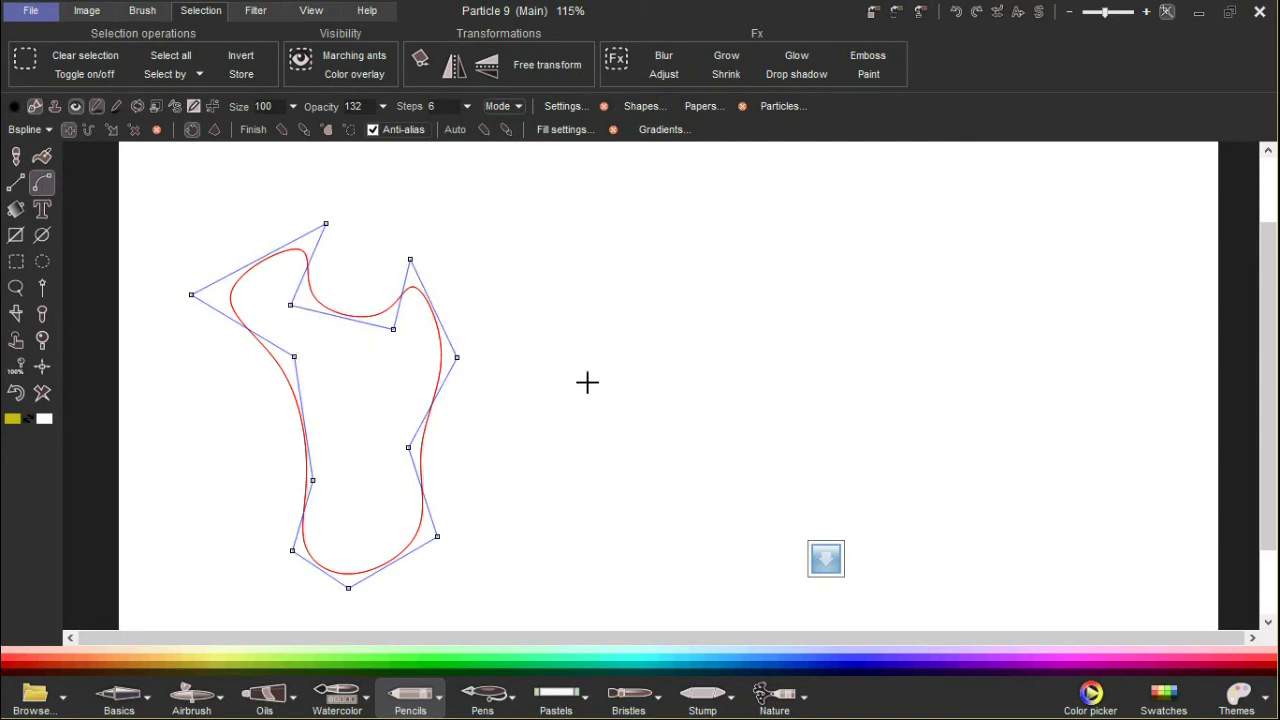
# Reopen the curve and extend it up the left side with three more control points
pyautogui.click(589, 375)
pyautogui.moveTo(589, 375); pyautogui.dragTo(245, 444)
pyautogui.click(180, 396)
pyautogui.click(154, 312)
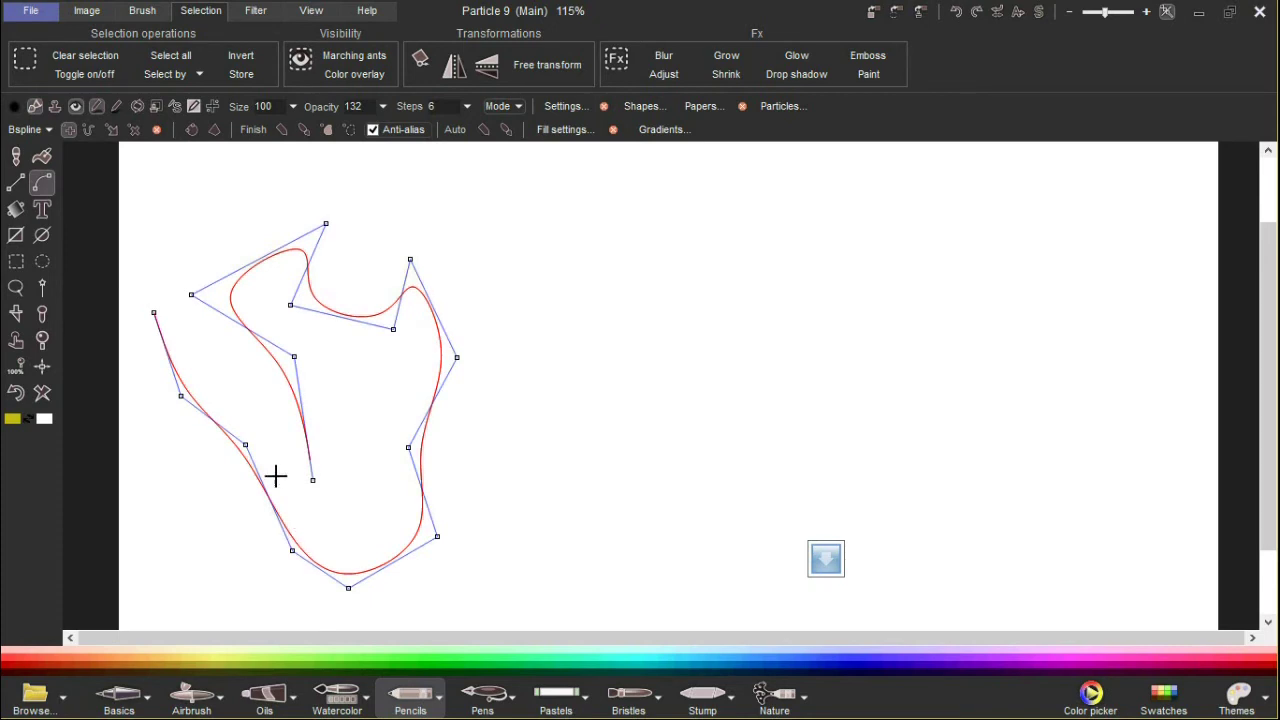
# Remove the last seven control points from the open curve and extend its right end downward with two new ones
pyautogui.hotkey('ctrl', 'z')
pyautogui.hotkey('ctrl', 'z')
pyautogui.hotkey('ctrl', 'z')
pyautogui.hotkey('ctrl', 'z')
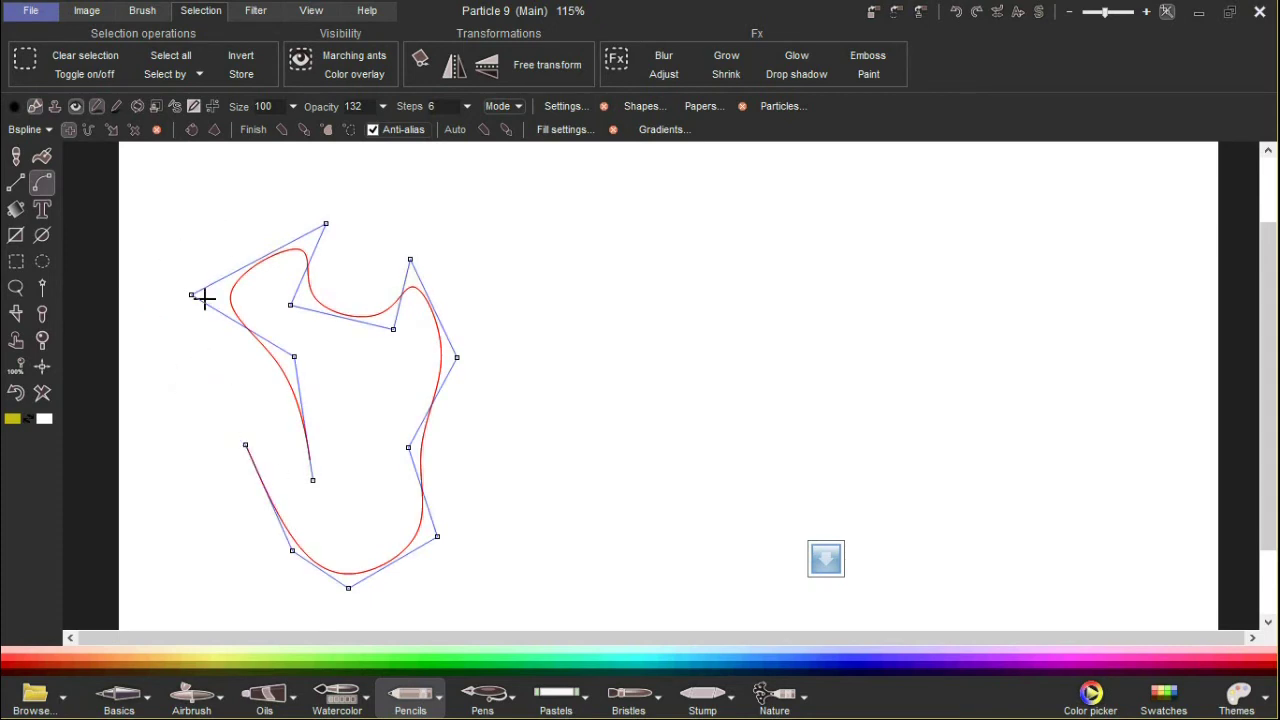
pyautogui.hotkey('ctrl', 'z')
pyautogui.hotkey('ctrl', 'z')
pyautogui.hotkey('ctrl', 'z')
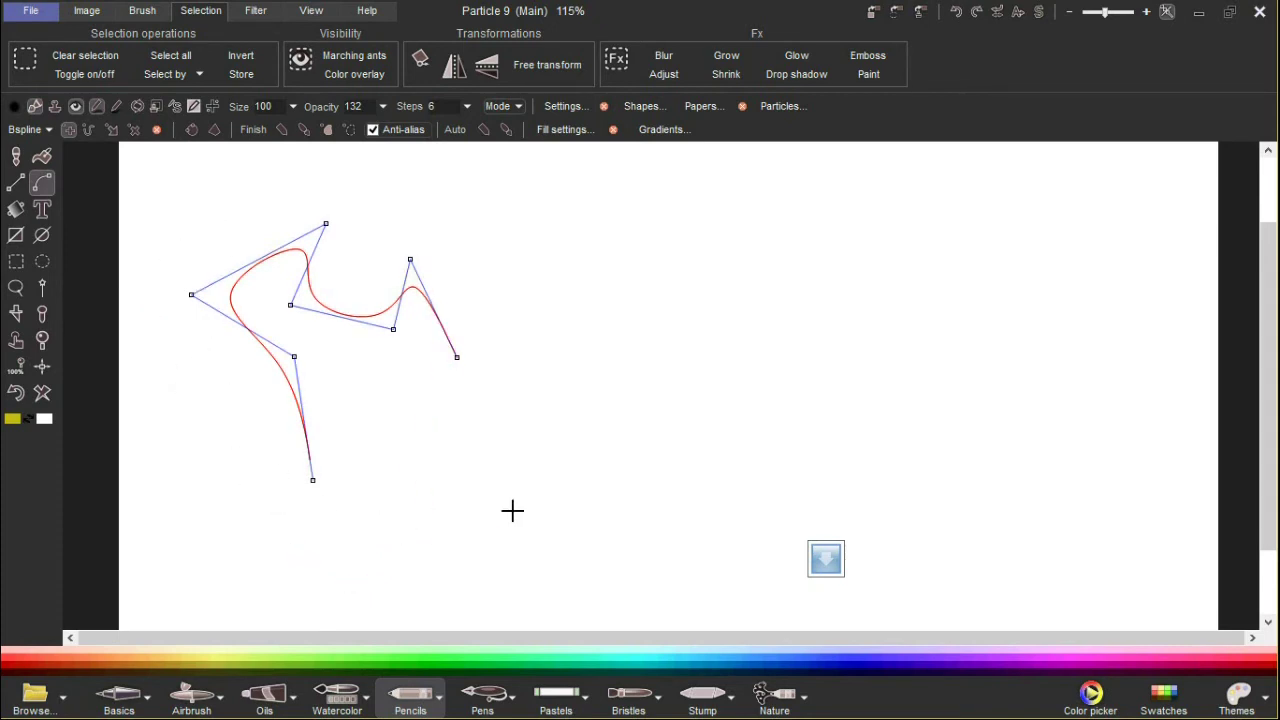
pyautogui.click(405, 395)
pyautogui.click(435, 484)
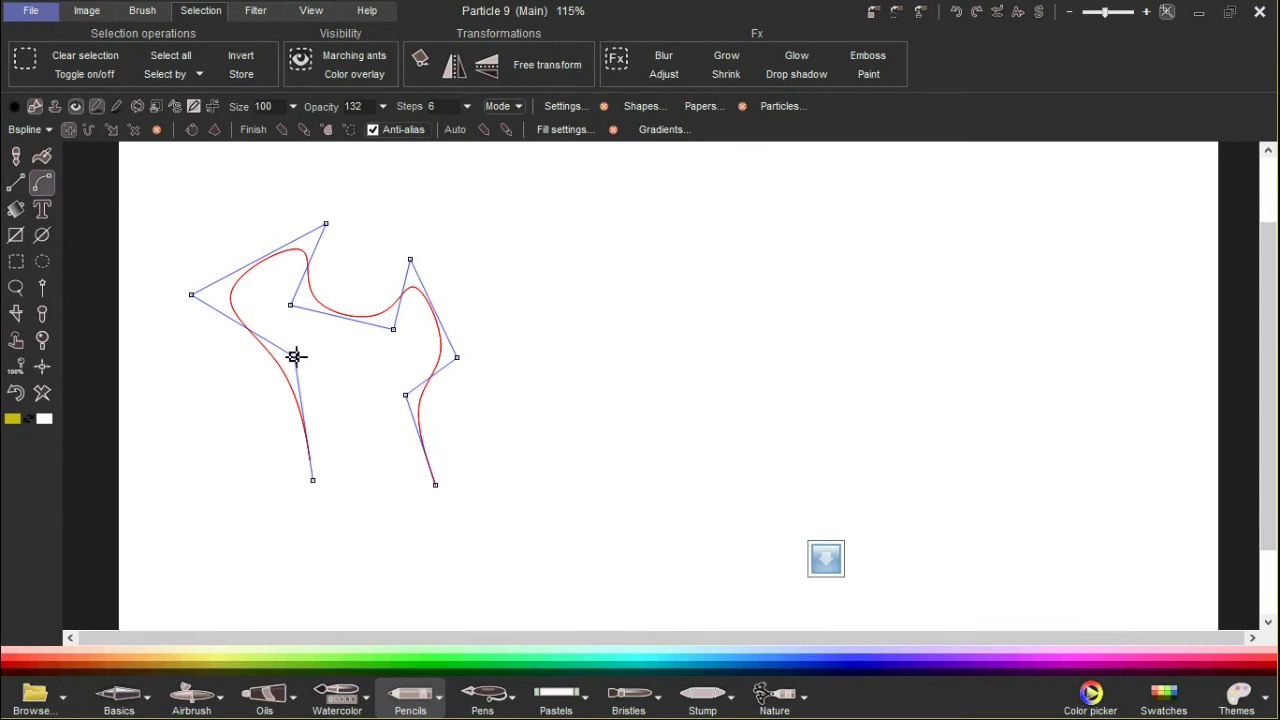
# Replace the curve's left inner control point with one pulled inward and one below it pulled outward, and close the curve
pyautogui.rightClick(294, 356)
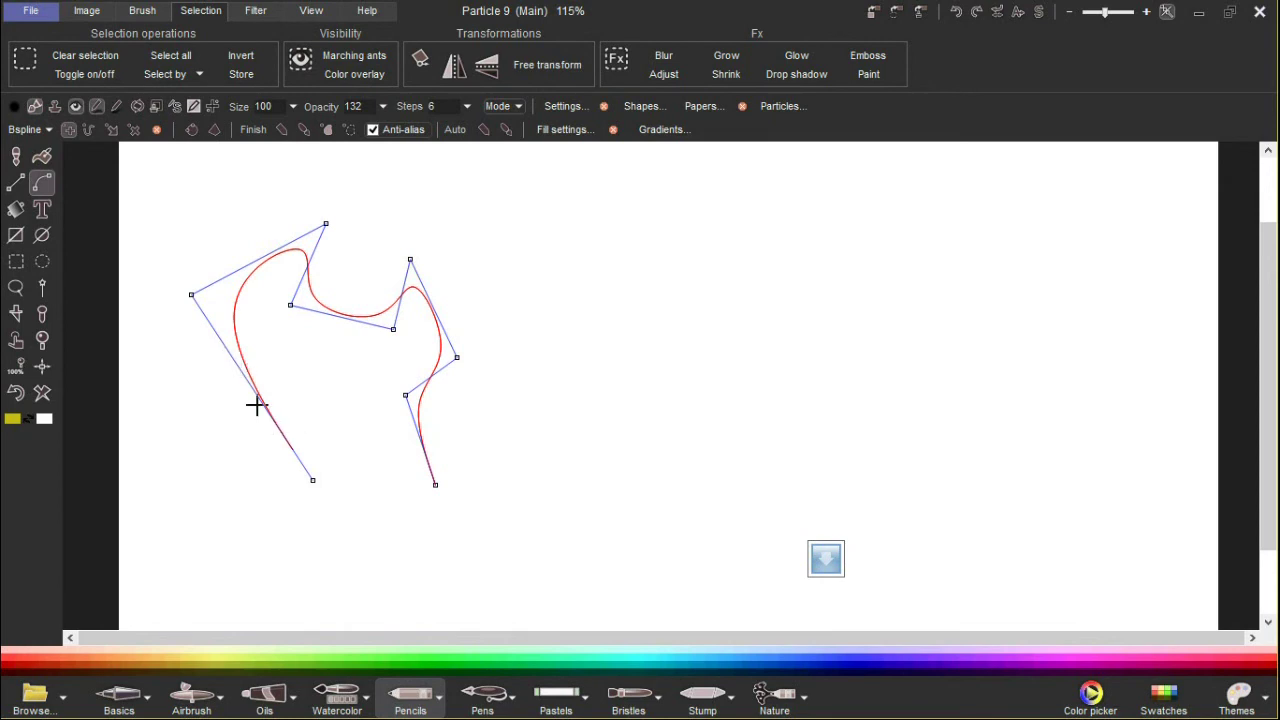
pyautogui.moveTo(251, 364); pyautogui.dragTo(275, 332)
pyautogui.moveTo(292, 408); pyautogui.dragTo(218, 414)
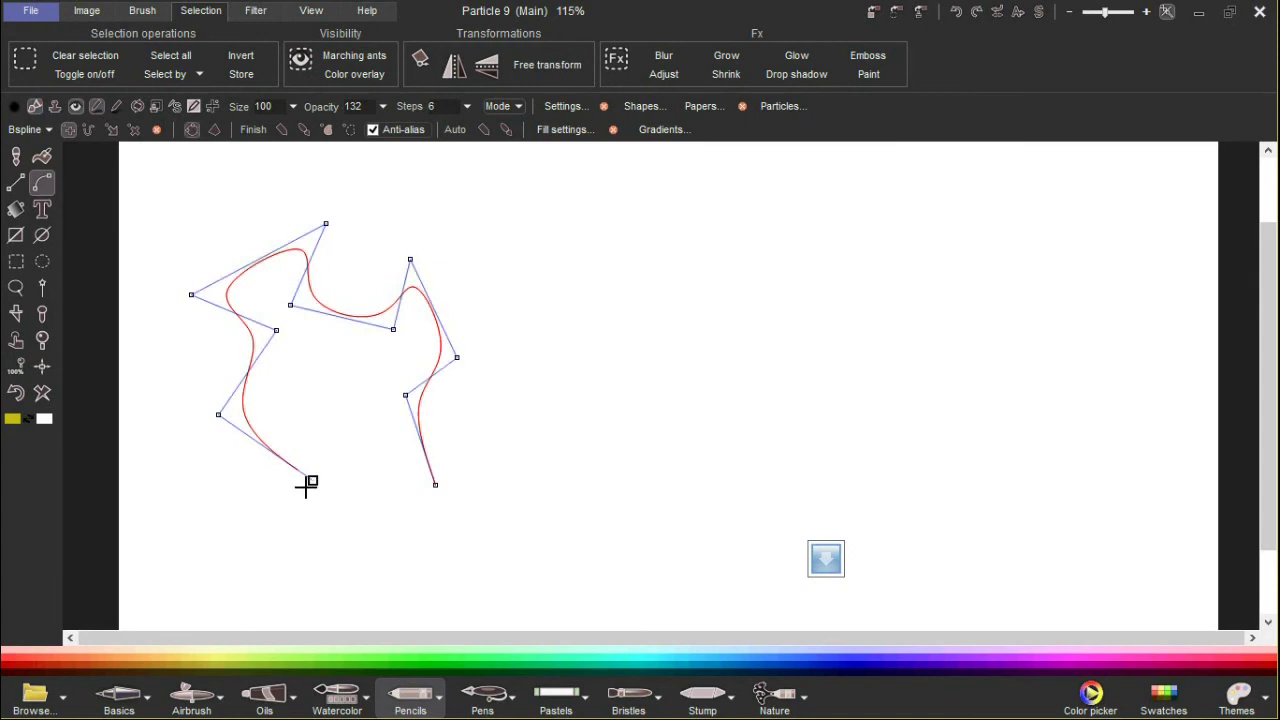
pyautogui.click(306, 486)
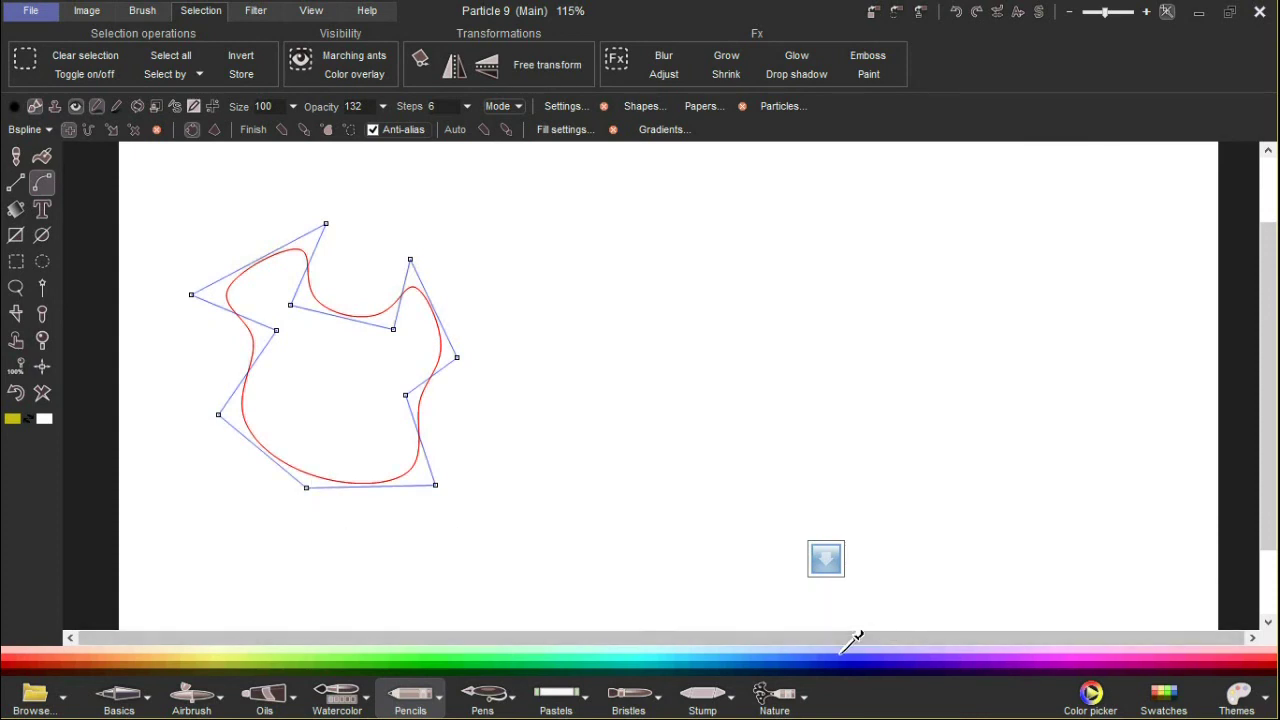
pyautogui.moveTo(1003, 712)
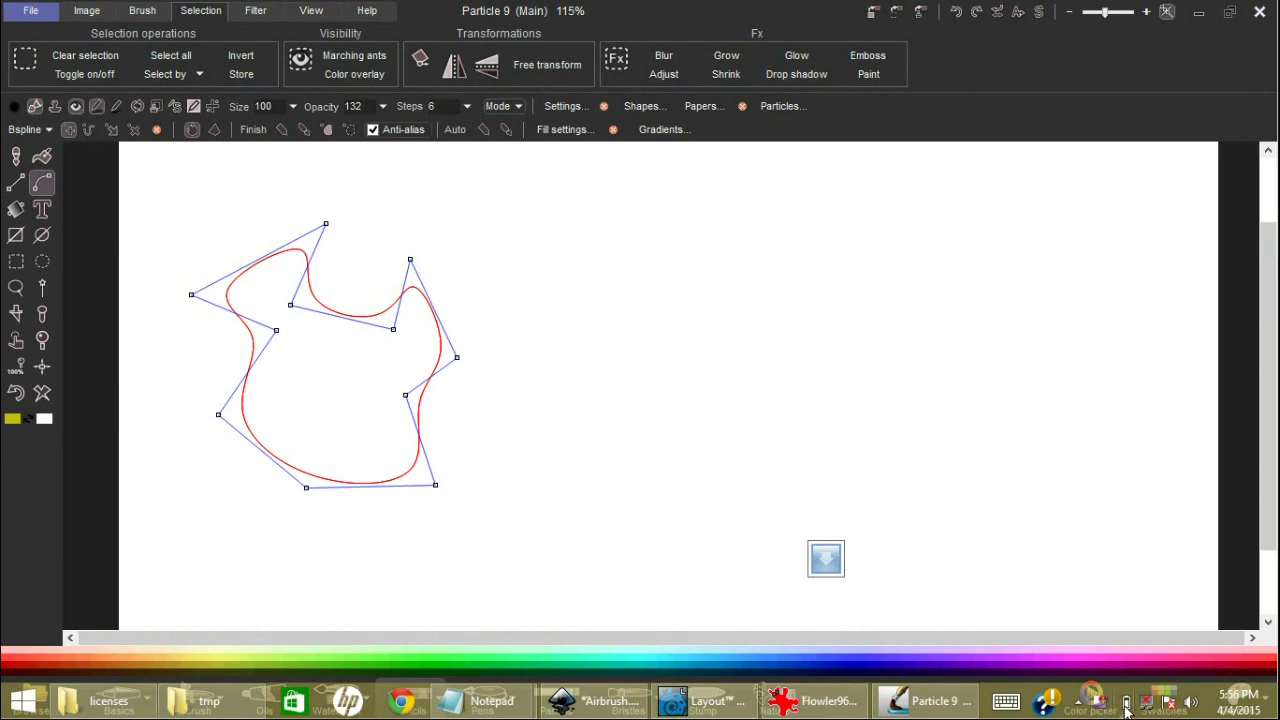
pyautogui.click(1080, 702)
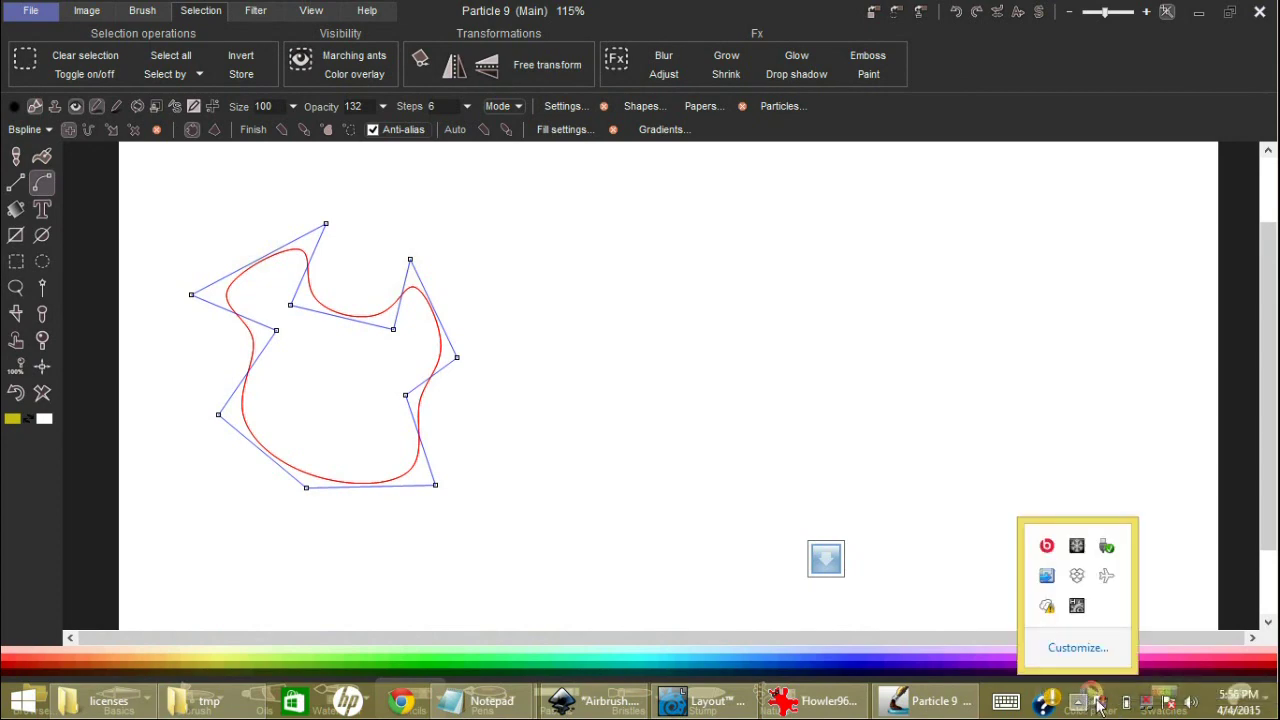
pyautogui.rightClick(1098, 705)
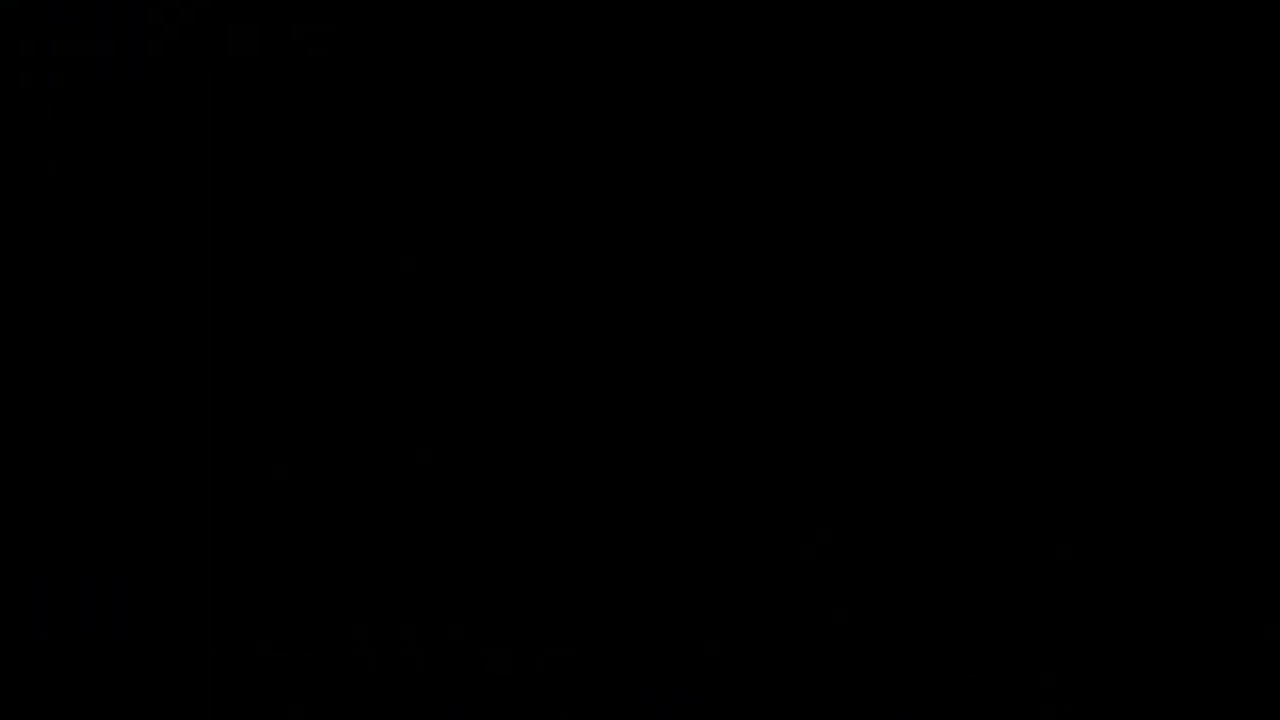